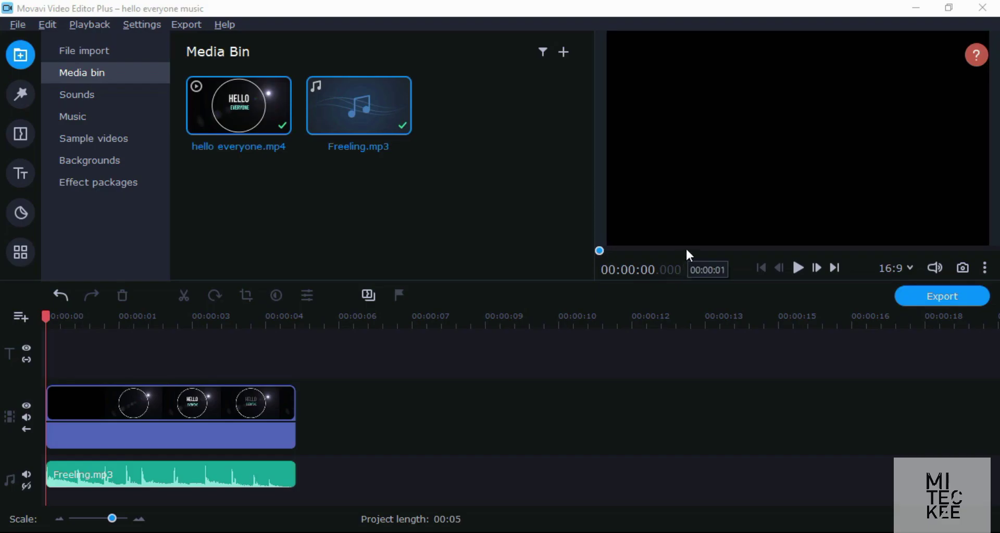
Scrub to the HELLO EVERYONE title frame, then bring up the MP4 export window.
{"action": "left_click_drag", "start_coordinate": [687, 250], "coordinate": [868, 250]}
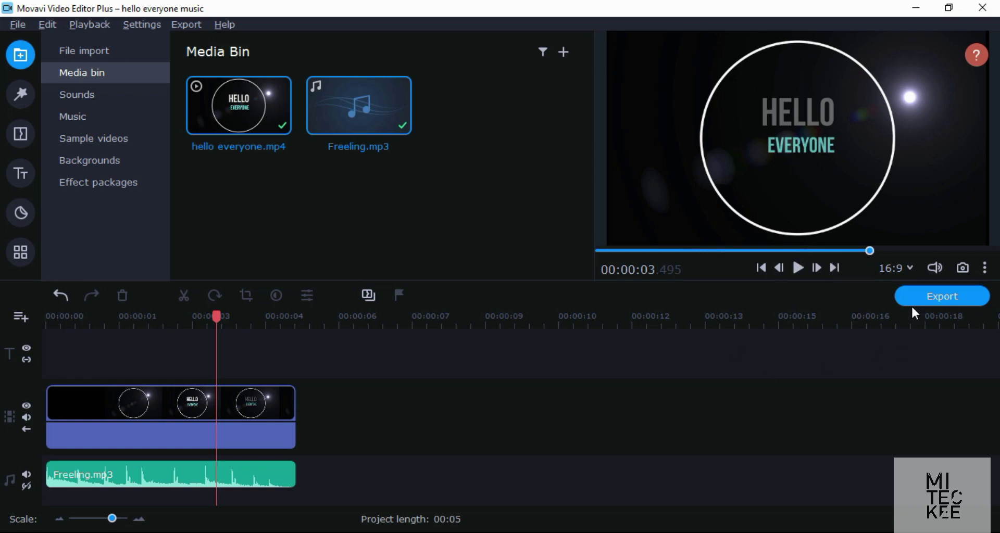
{"action": "left_click", "coordinate": [928, 297]}
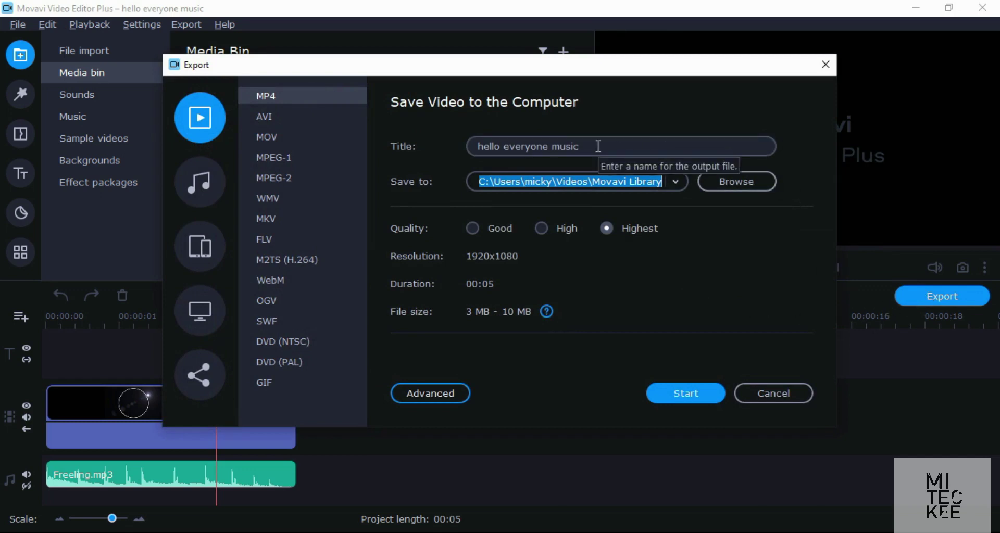
Trim the export title 'hello everyone music' down to 'hello'.
{"action": "left_click", "coordinate": [548, 146]}
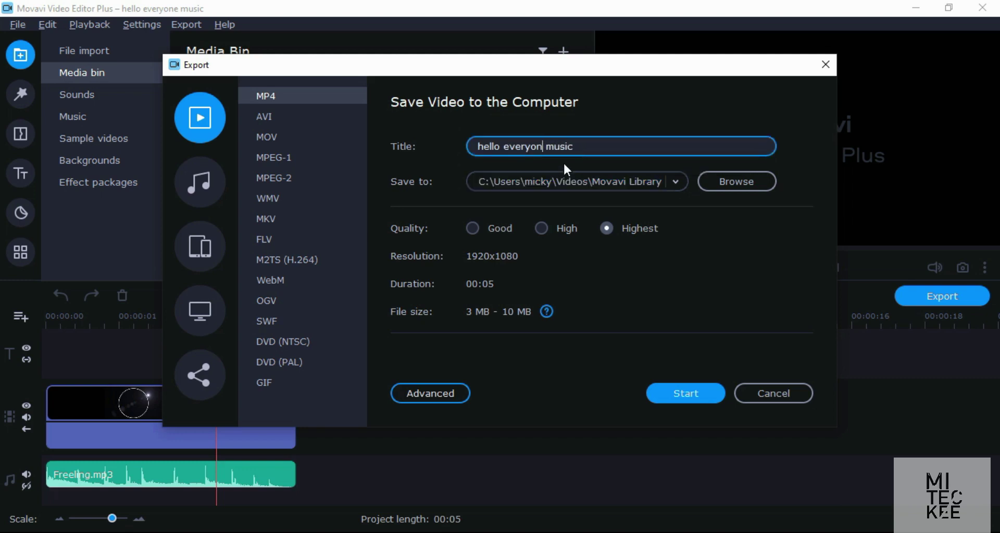
{"action": "key", "text": "BackSpace"}
{"action": "key", "text": "BackSpace"}
{"action": "key", "text": "BackSpace"}
{"action": "key", "text": "BackSpace"}
{"action": "key", "text": "BackSpace"}
{"action": "key", "text": "BackSpace"}
{"action": "key", "text": "End"}
{"action": "key", "text": "BackSpace"}
{"action": "key", "text": "BackSpace"}
{"action": "key", "text": "BackSpace"}
{"action": "key", "text": "BackSpace"}
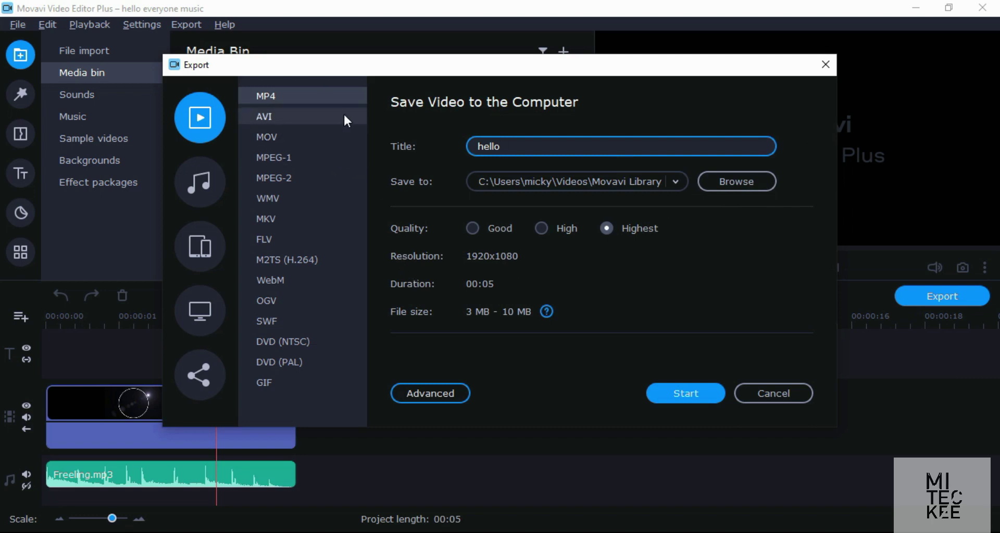
{"action": "left_click", "coordinate": [343, 178]}
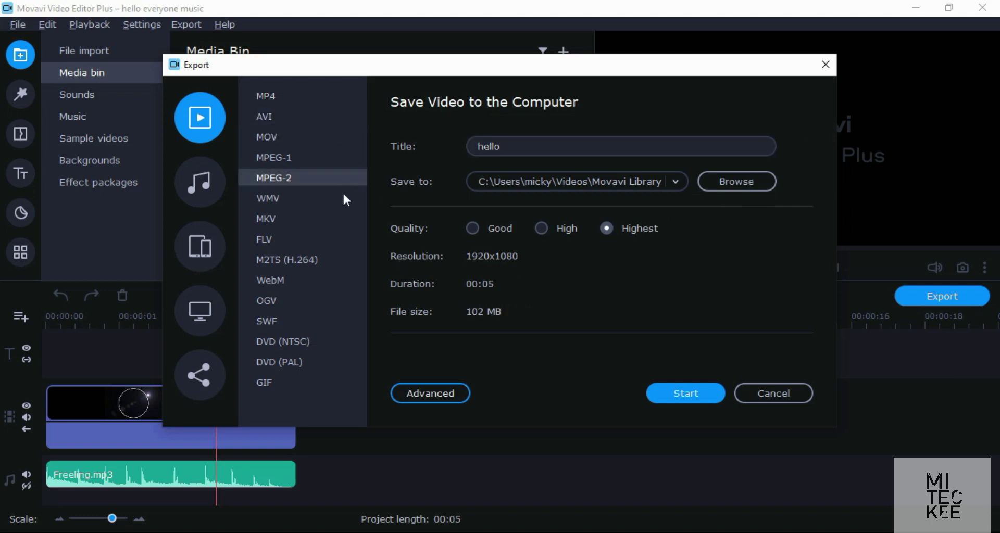
{"action": "left_click", "coordinate": [332, 242]}
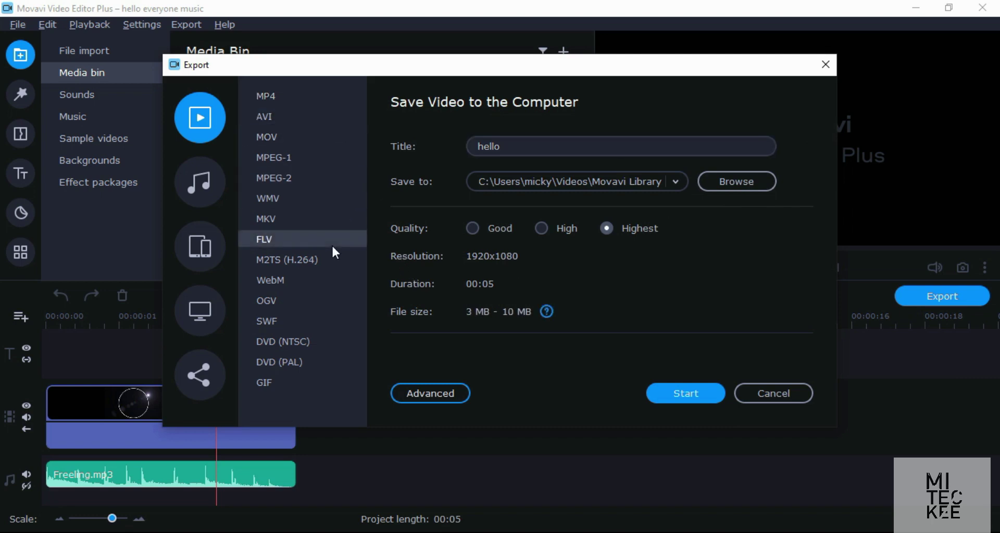
{"action": "left_click", "coordinate": [340, 271]}
{"action": "left_click", "coordinate": [340, 319]}
{"action": "left_click", "coordinate": [336, 361]}
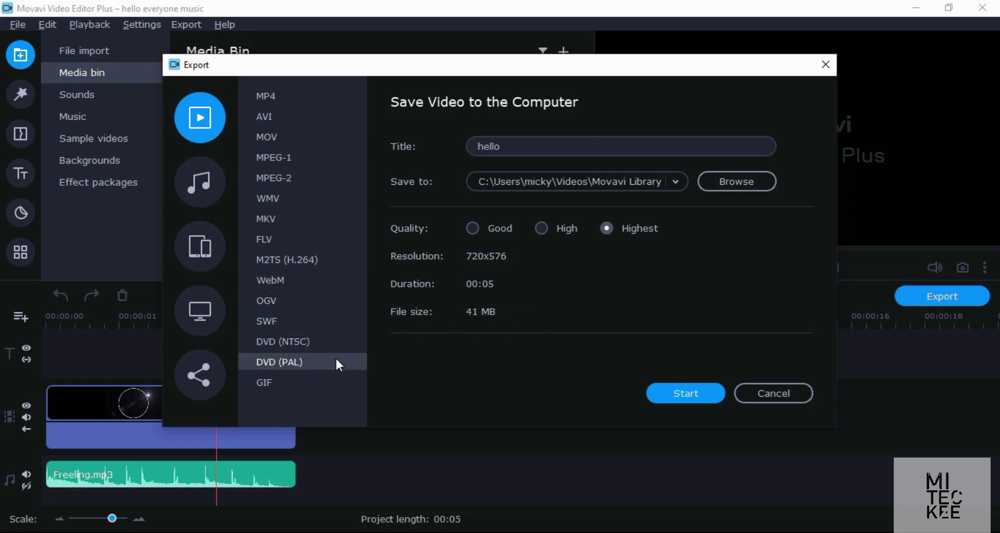
{"action": "left_click", "coordinate": [315, 384]}
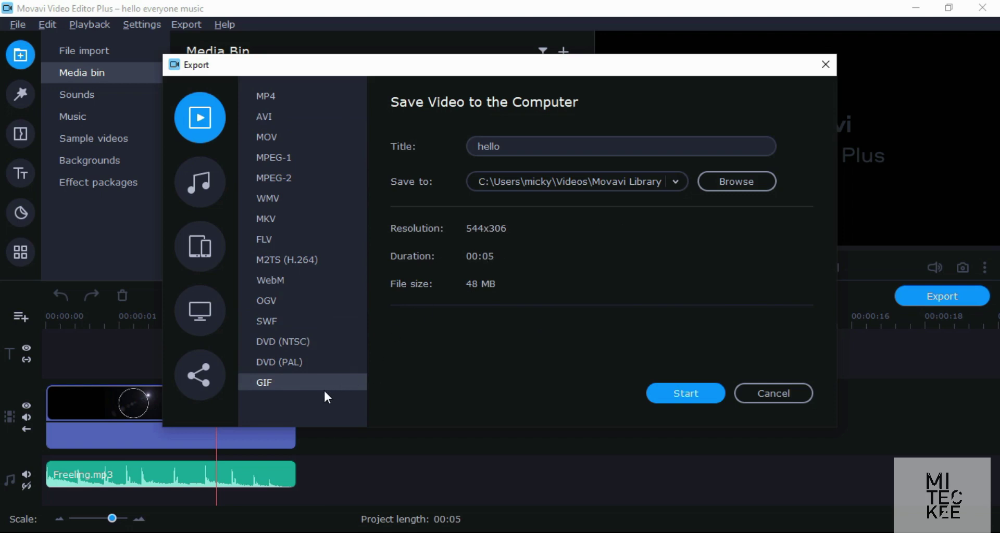
{"action": "left_click", "coordinate": [306, 101]}
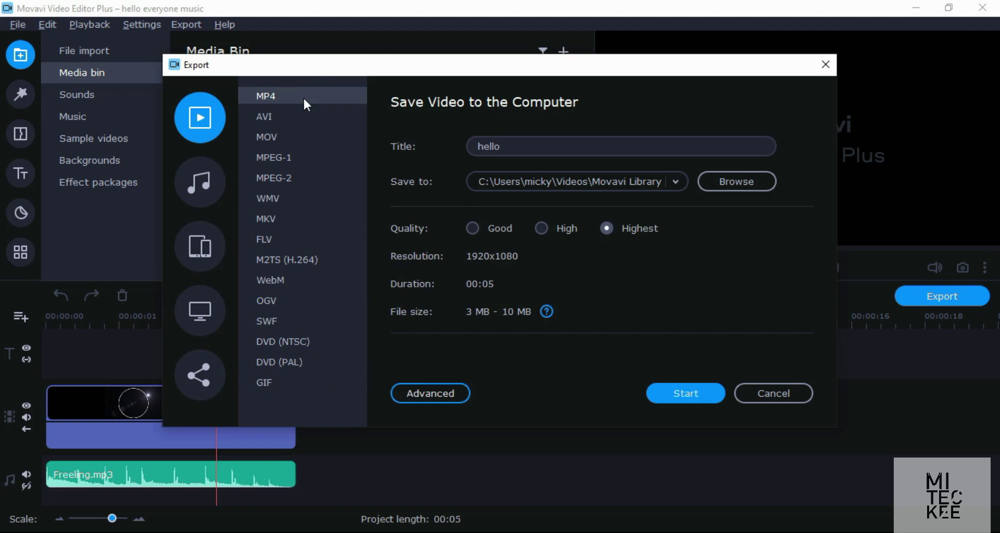
{"action": "left_click", "coordinate": [216, 180]}
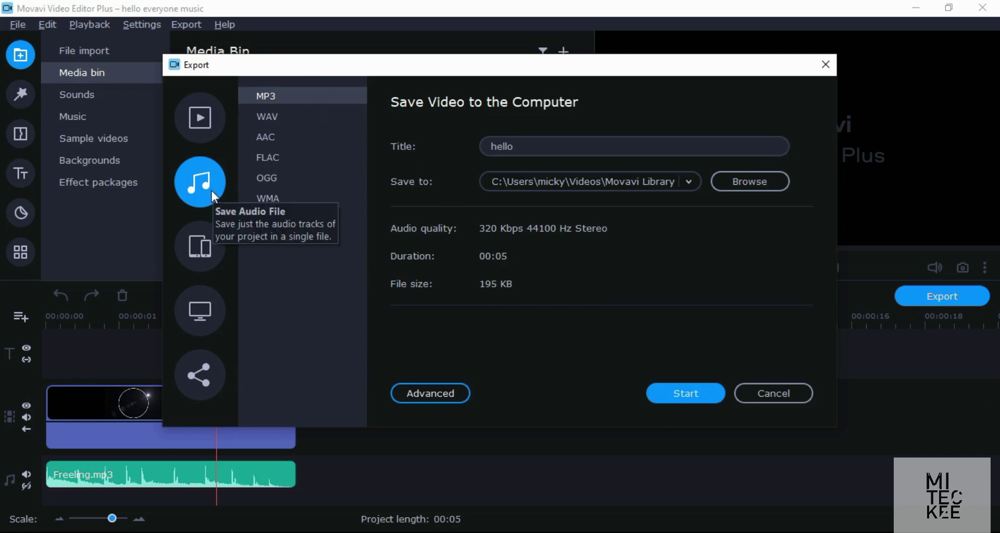
{"action": "left_click", "coordinate": [196, 113]}
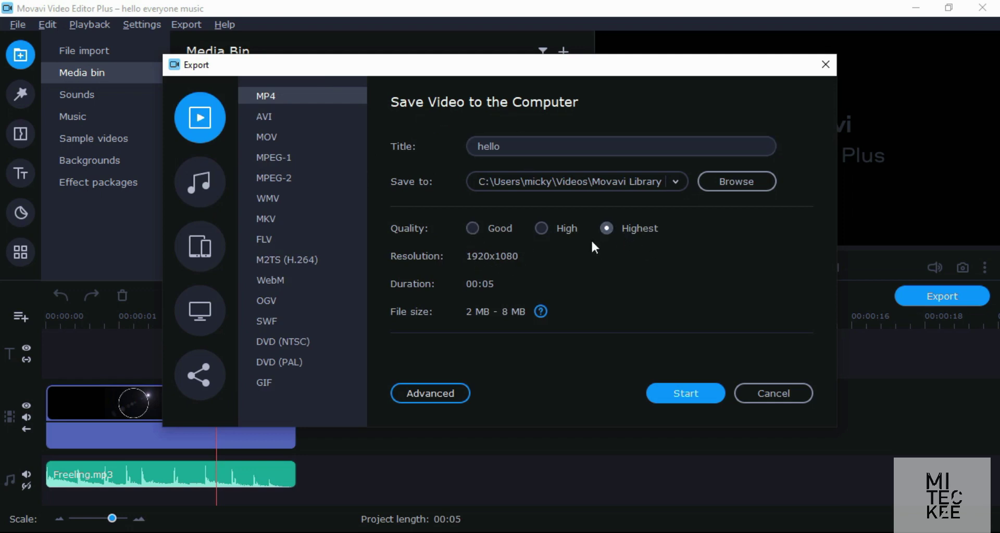
{"action": "mouse_move", "coordinate": [484, 228]}
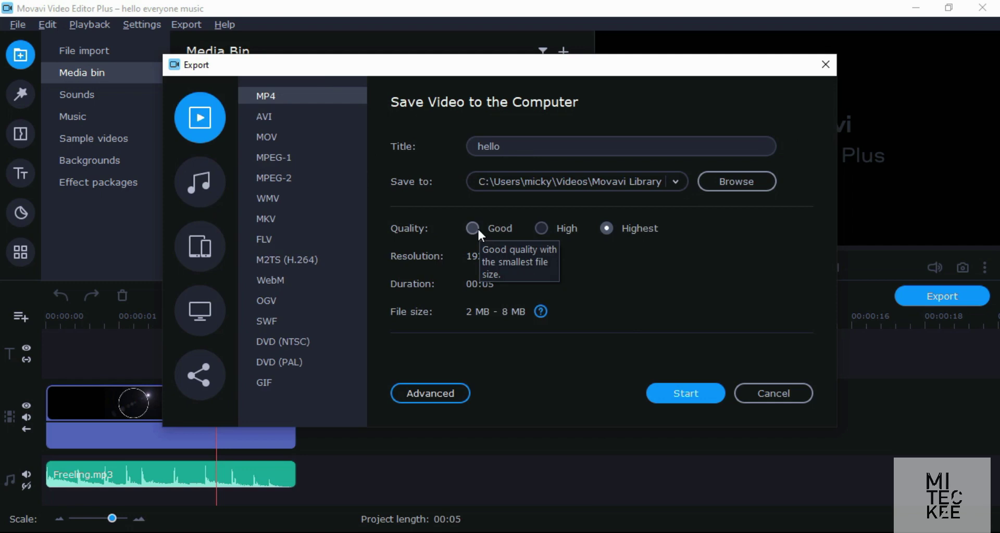
{"action": "left_click", "coordinate": [472, 228]}
{"action": "left_click", "coordinate": [539, 232]}
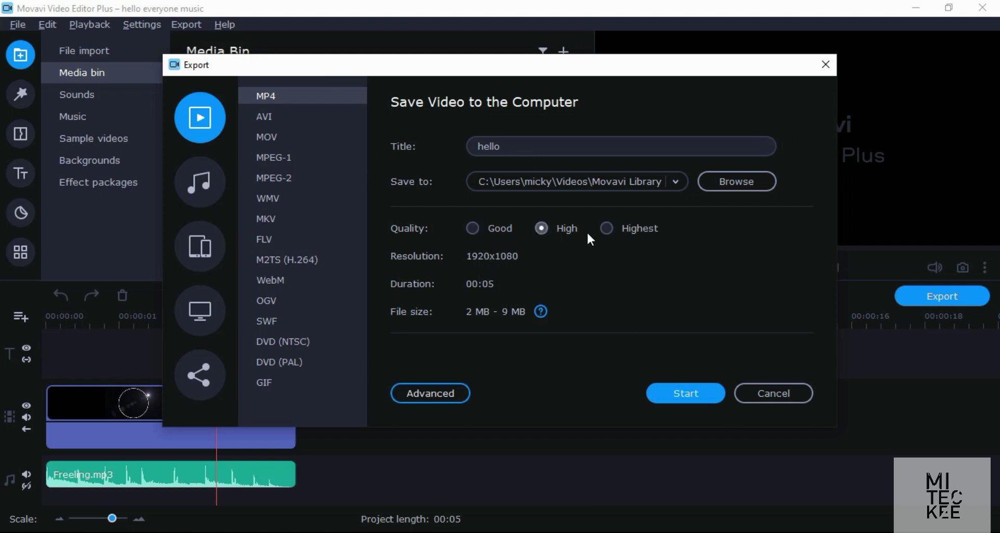
{"action": "left_click", "coordinate": [607, 232]}
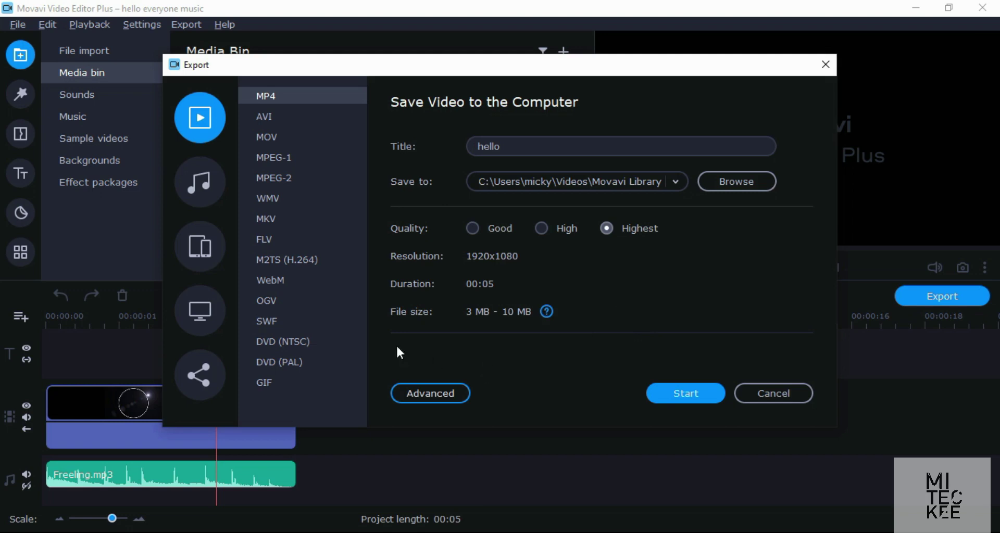
Open the advanced export settings, confirming H.264 codec and 1920x1080 resolution.
{"action": "left_click", "coordinate": [440, 393]}
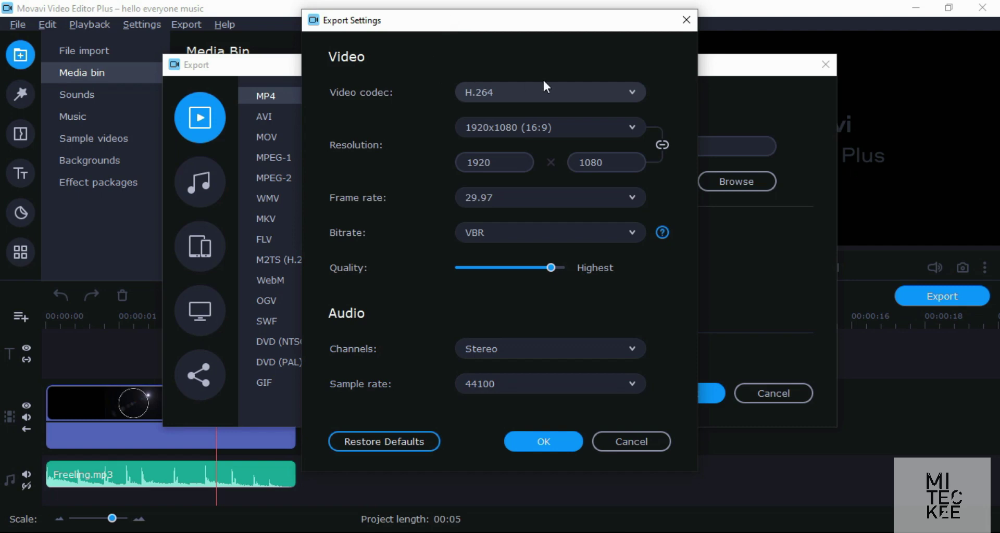
{"action": "left_click", "coordinate": [575, 93]}
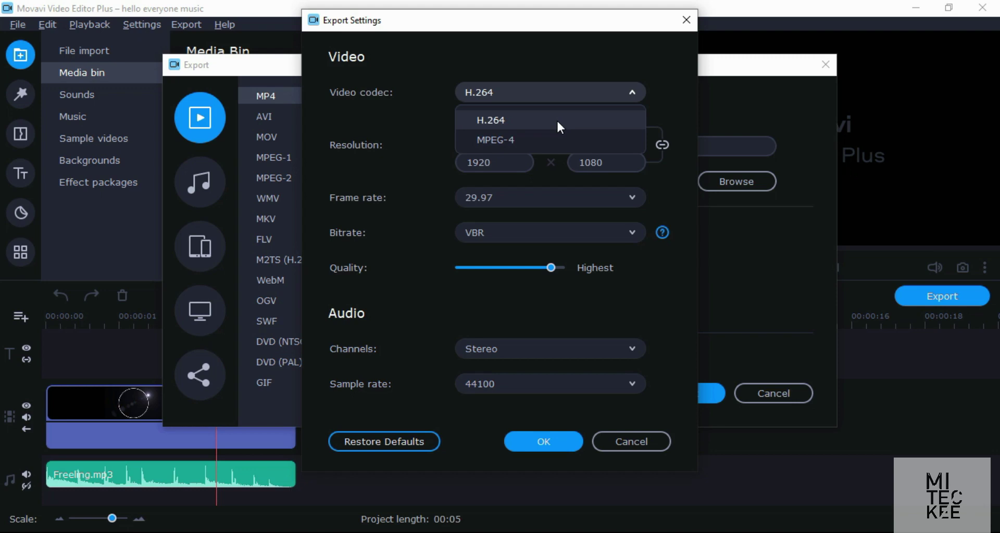
{"action": "left_click", "coordinate": [556, 119]}
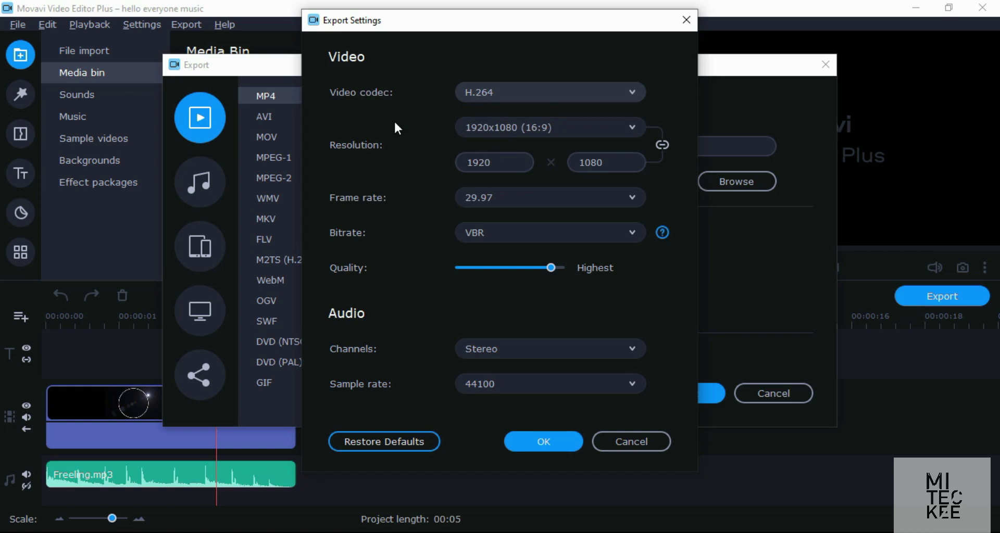
{"action": "left_click", "coordinate": [632, 128]}
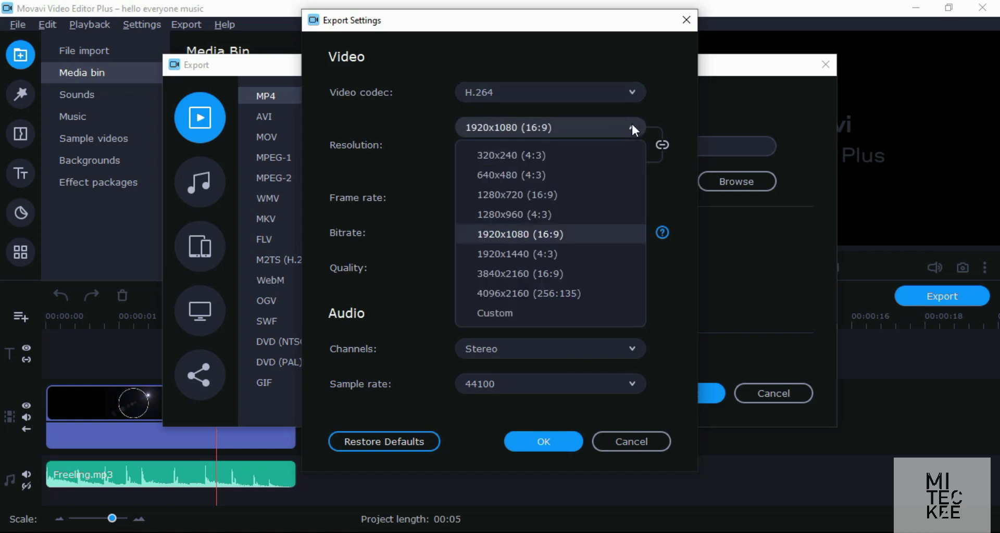
{"action": "left_click", "coordinate": [632, 126]}
Keep the 29.97 fps frame rate and list the Auto, Custom and VBR bitrate options.
{"action": "left_click", "coordinate": [626, 196]}
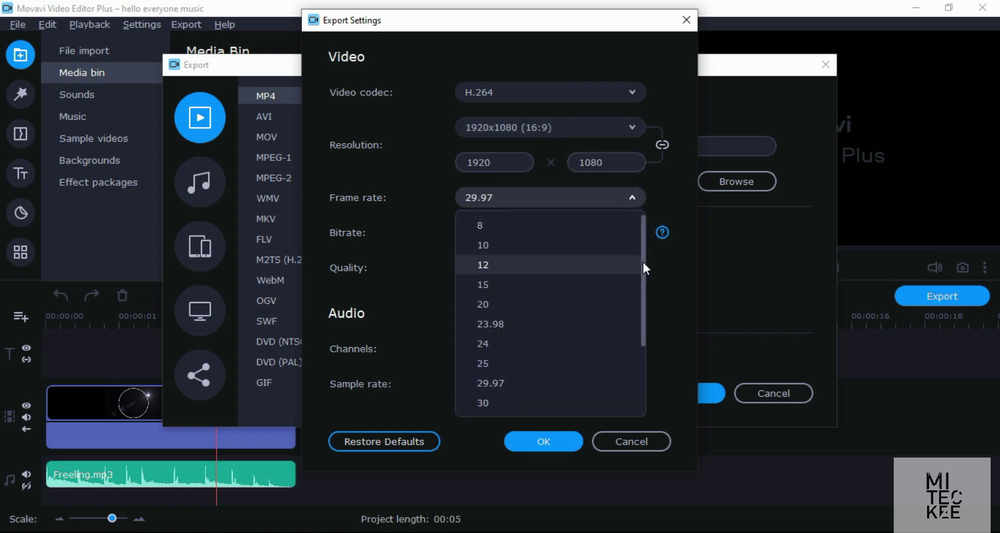
{"action": "mouse_move", "coordinate": [642, 261]}
{"action": "left_mouse_down"}
{"action": "mouse_move", "coordinate": [650, 324]}
{"action": "mouse_move", "coordinate": [641, 301]}
{"action": "left_mouse_up"}
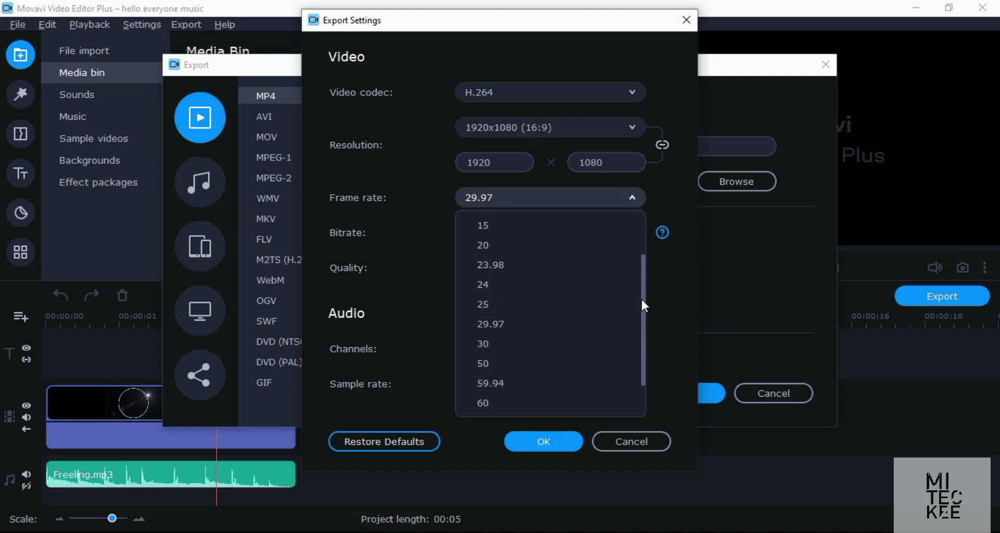
{"action": "left_click", "coordinate": [651, 286]}
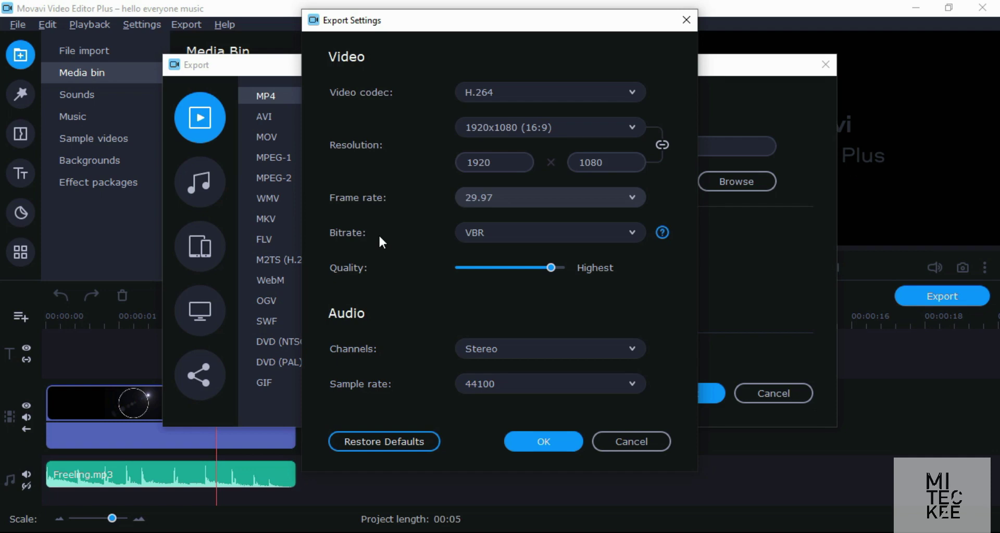
{"action": "left_click", "coordinate": [542, 230]}
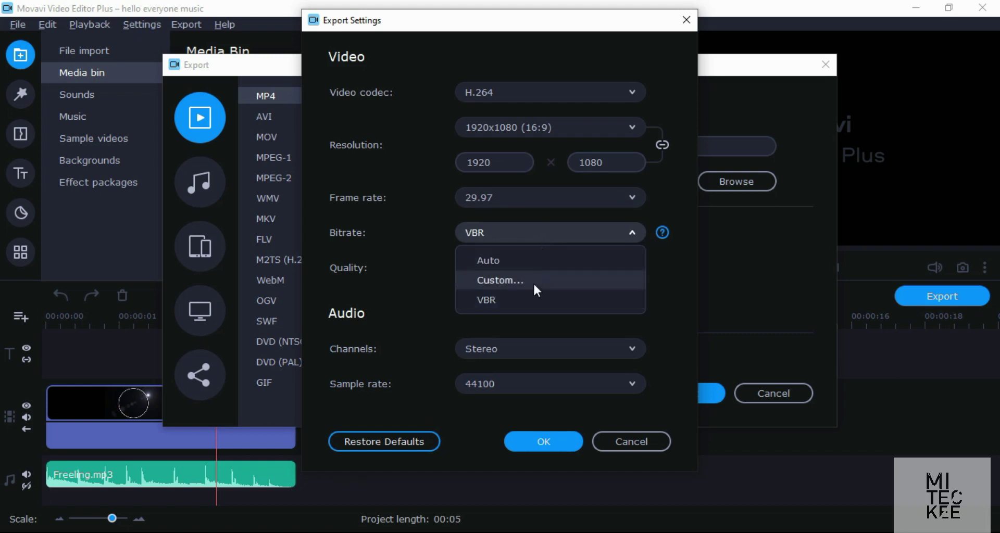
{"action": "left_click", "coordinate": [568, 238]}
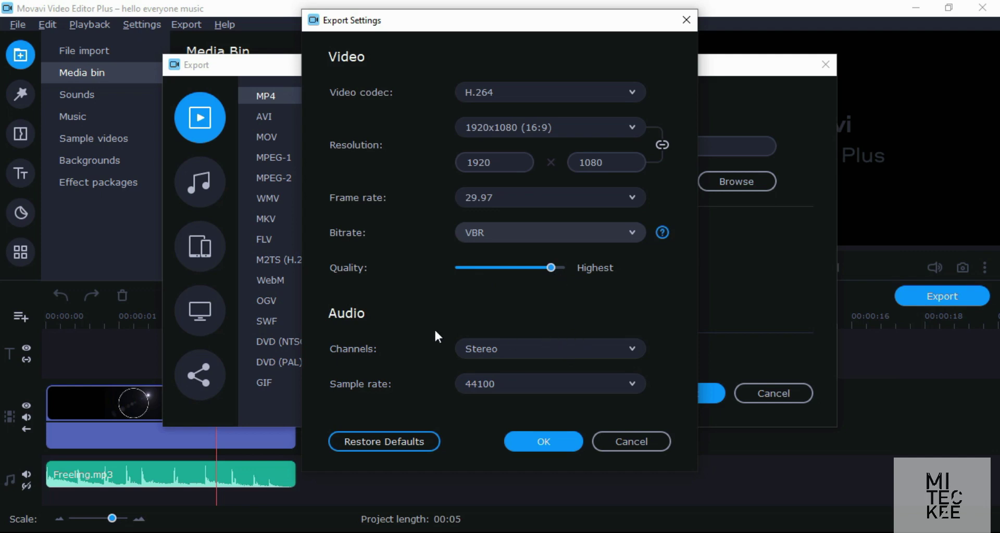
{"action": "left_click", "coordinate": [634, 350]}
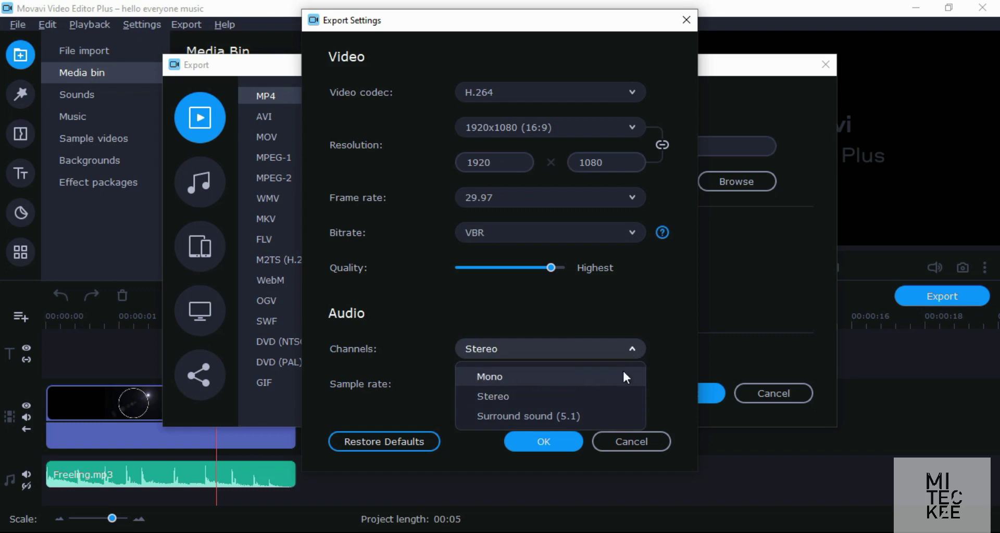
{"action": "left_click", "coordinate": [612, 396]}
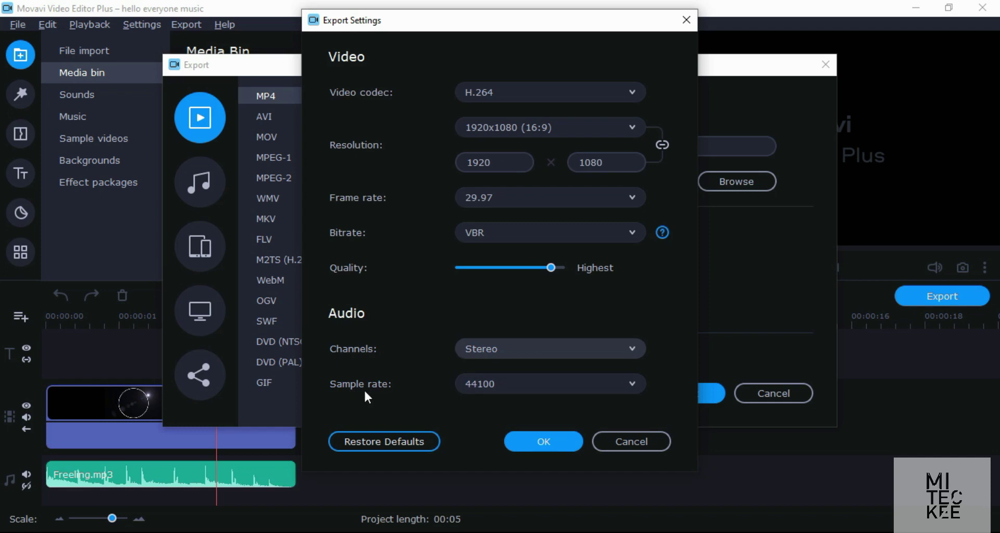
{"action": "left_click", "coordinate": [502, 385]}
{"action": "left_click", "coordinate": [502, 385]}
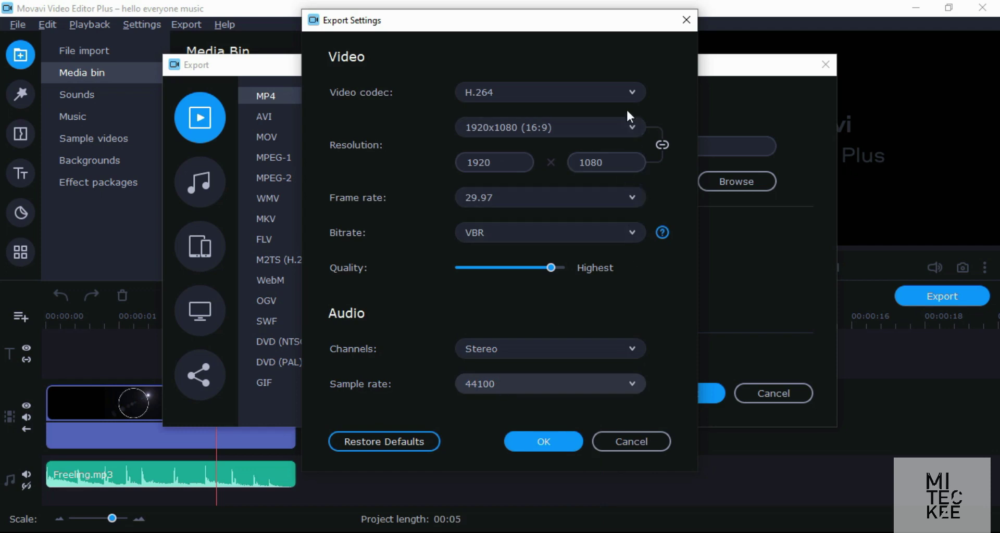
{"action": "left_click", "coordinate": [632, 95]}
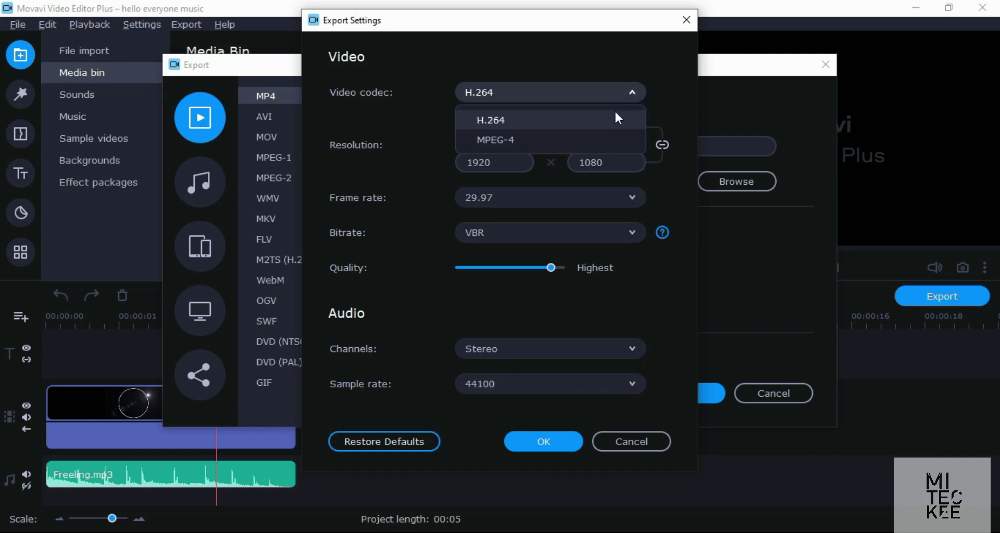
{"action": "left_click", "coordinate": [600, 114]}
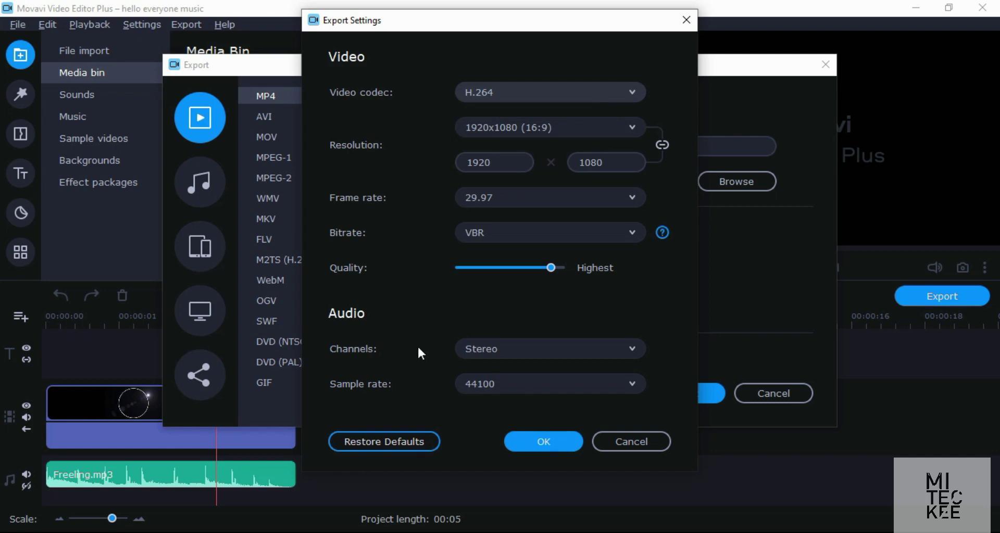
{"action": "left_click", "coordinate": [530, 444]}
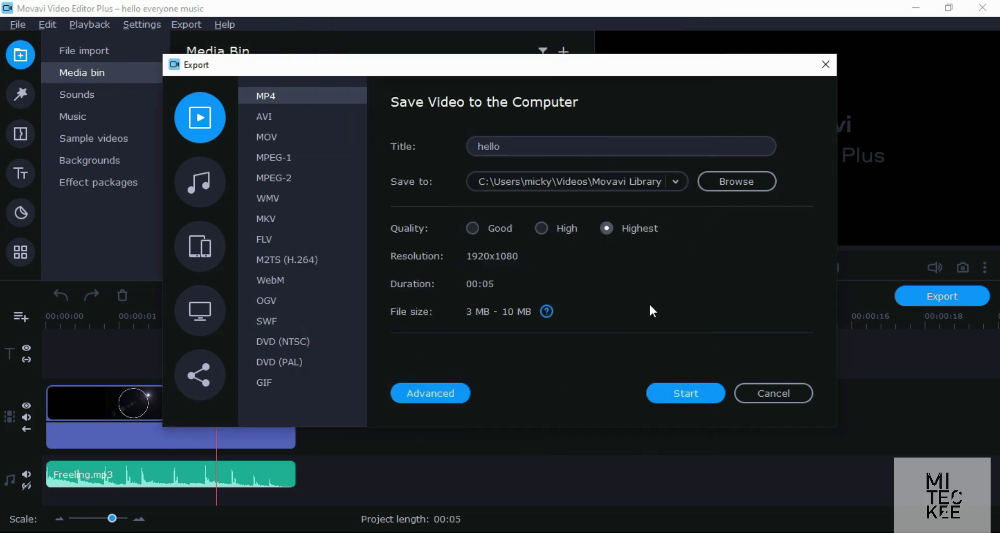
Export hello.mp4, with its output folder set to open when saving finishes.
{"action": "left_click", "coordinate": [677, 390]}
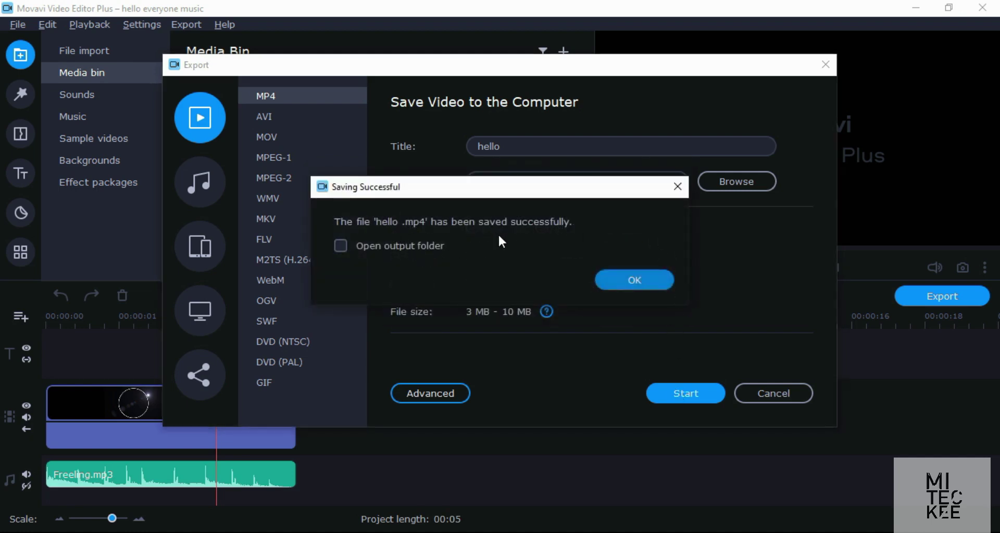
{"action": "left_click", "coordinate": [341, 245]}
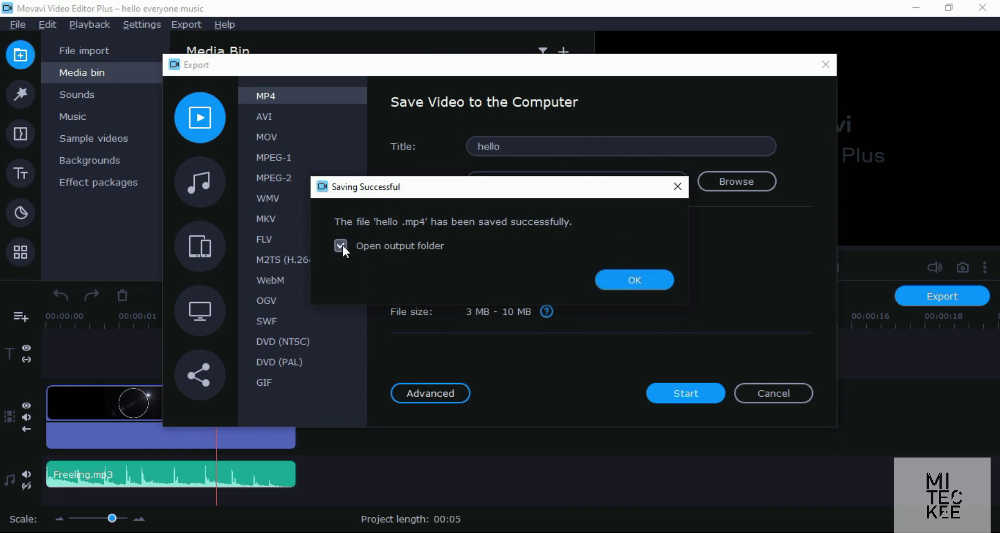
{"action": "left_click", "coordinate": [656, 276]}
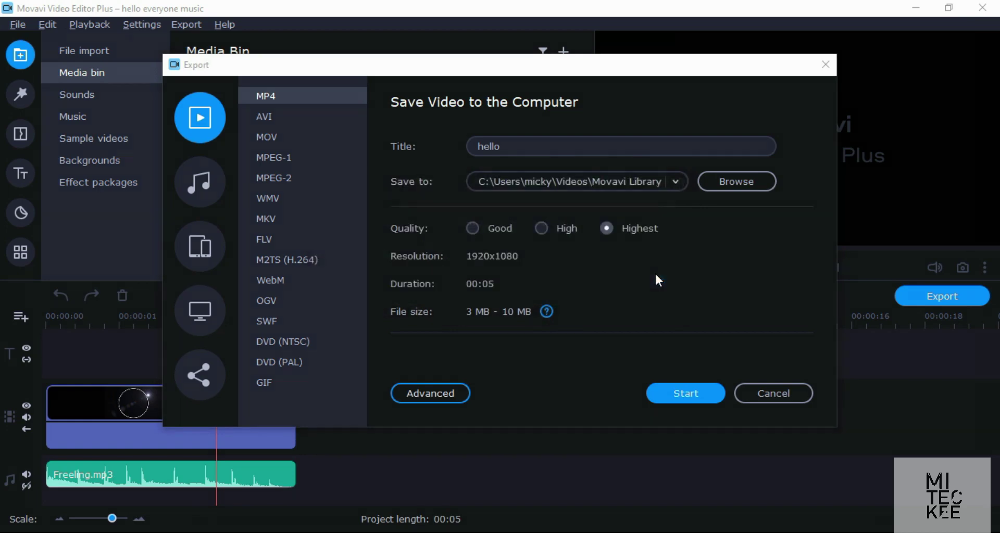
Select the exported 3.33 MB hello video in the Movavi Library folder.
{"action": "left_click", "coordinate": [181, 125]}
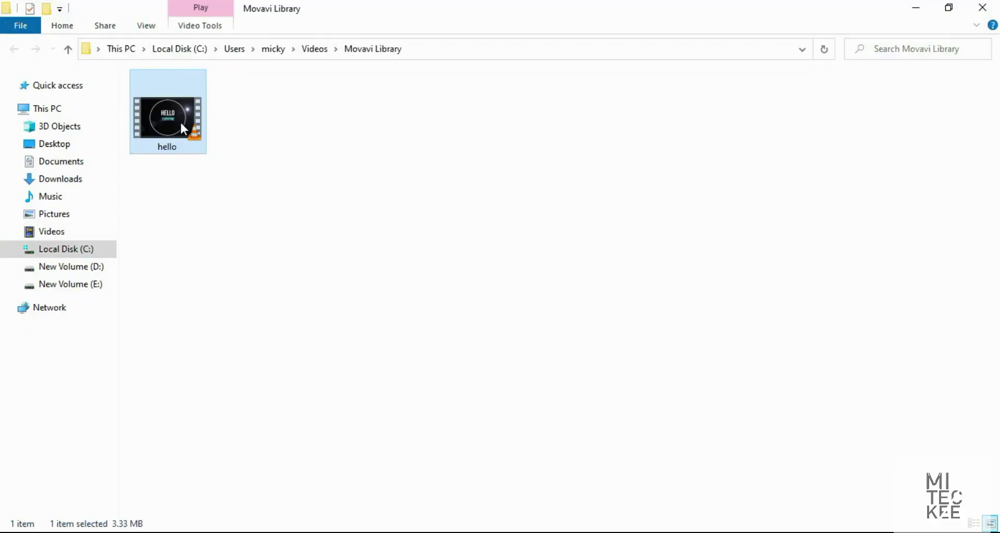